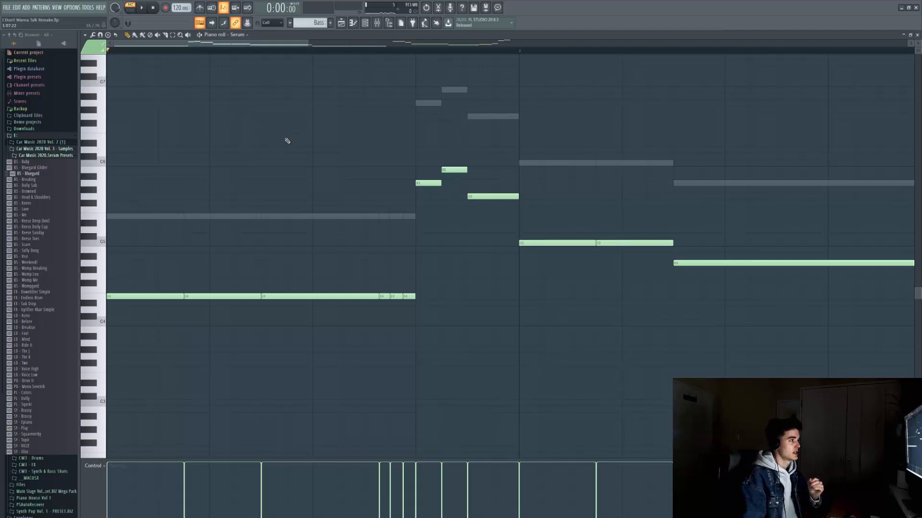
# Examine the bass melody's repeated notes in the piano roll and play the Bass pattern.
pyautogui.scroll(3, 446, 329)
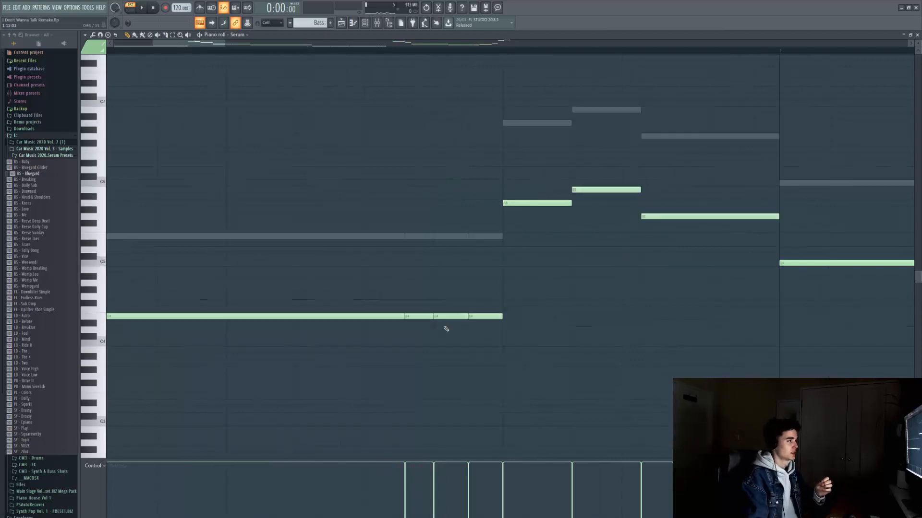
pyautogui.scroll(-3, 446, 328)
pyautogui.press('space')
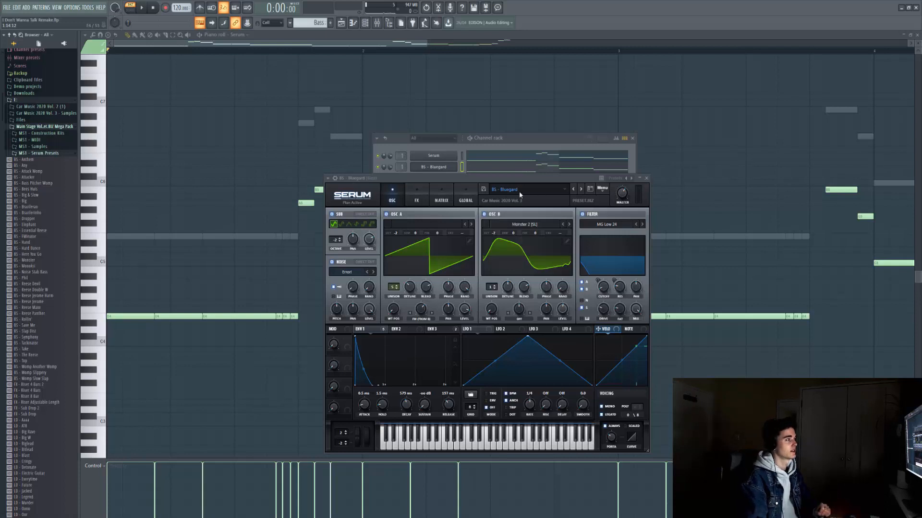
# Play the Bass pattern as each Serum bass layer is added, from BS - Bluegard through BS - Big.
pyautogui.press('space')
pyautogui.click(504, 141)
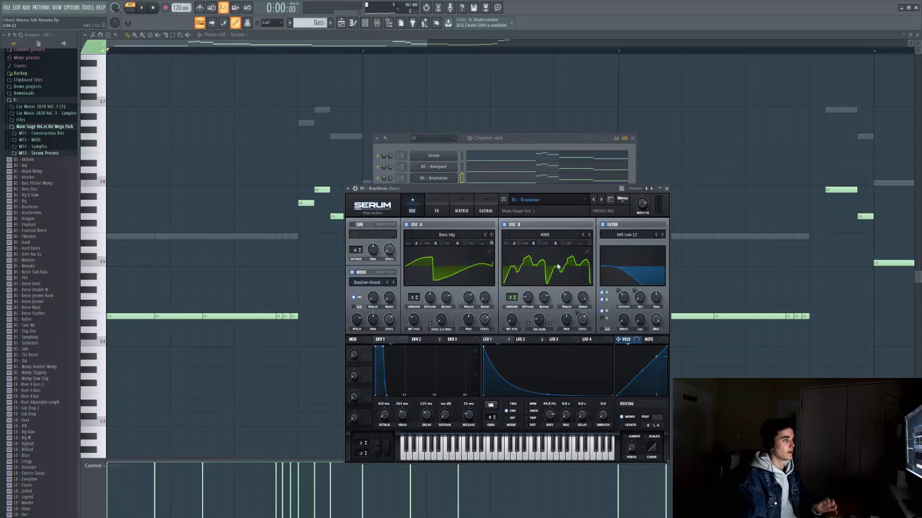
pyautogui.press('space')
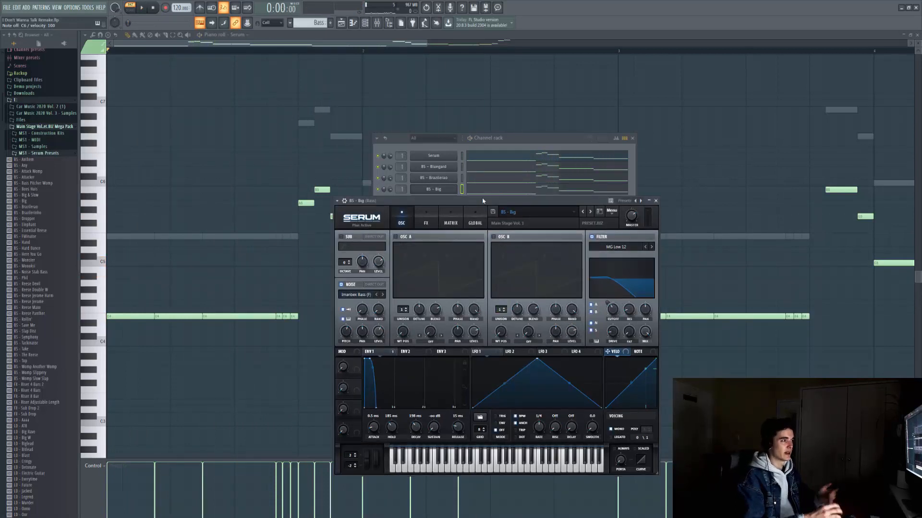
pyautogui.press('space')
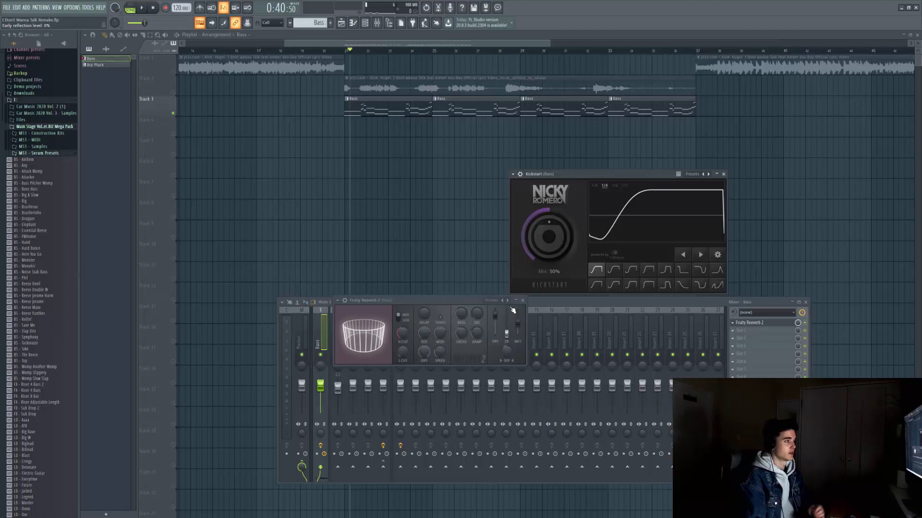
# Play the vocal and bass section from bar 21 with Kickstart and Fruity Reeverb 2, and close the open plugin and mixer windows.
pyautogui.press('space')
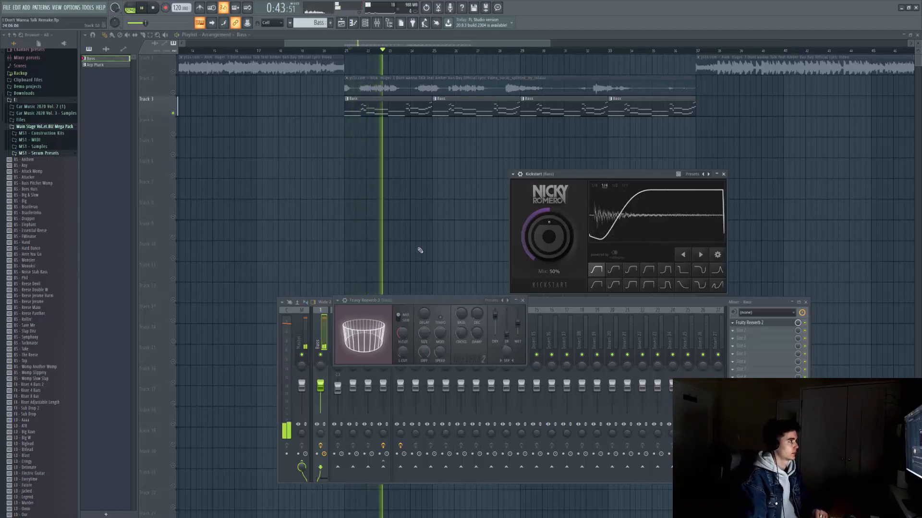
pyautogui.press('space')
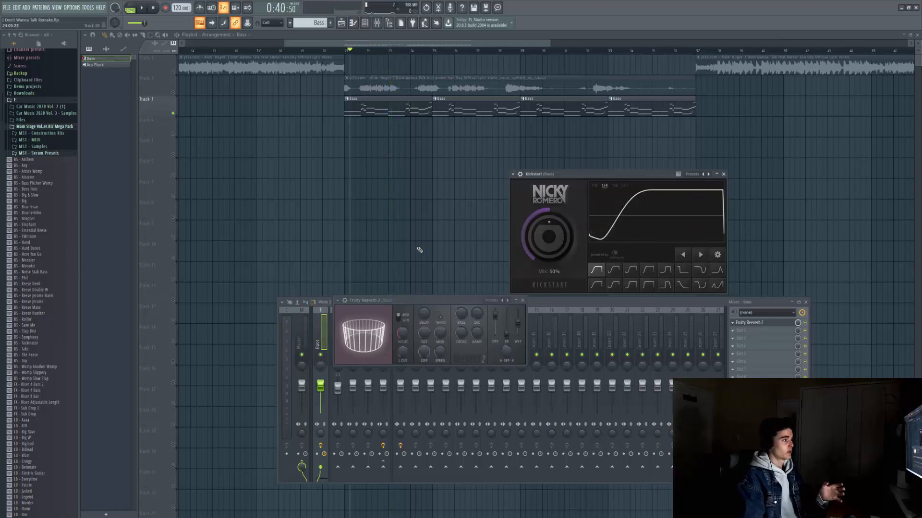
pyautogui.press('F12')
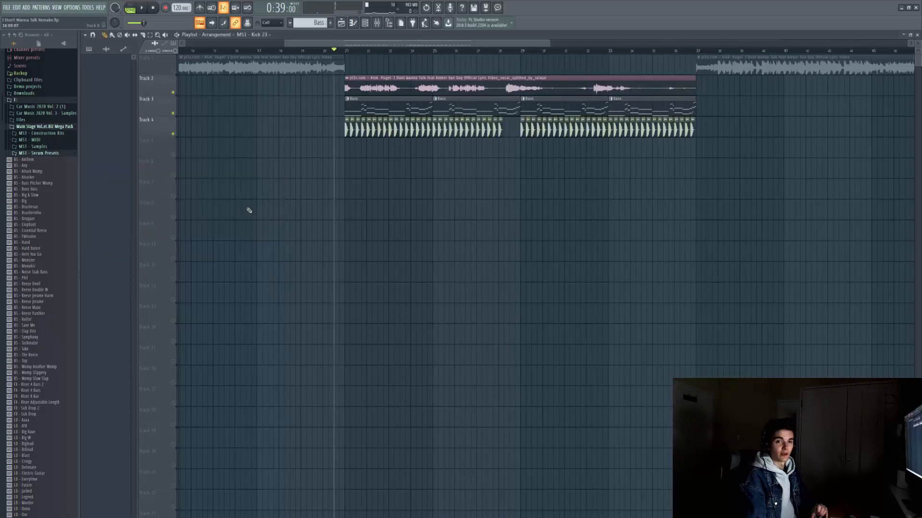
# Play the drop with the Kick 23 clips, and examine and play the layered clap clips on Tracks 5 and 6.
pyautogui.press('space')
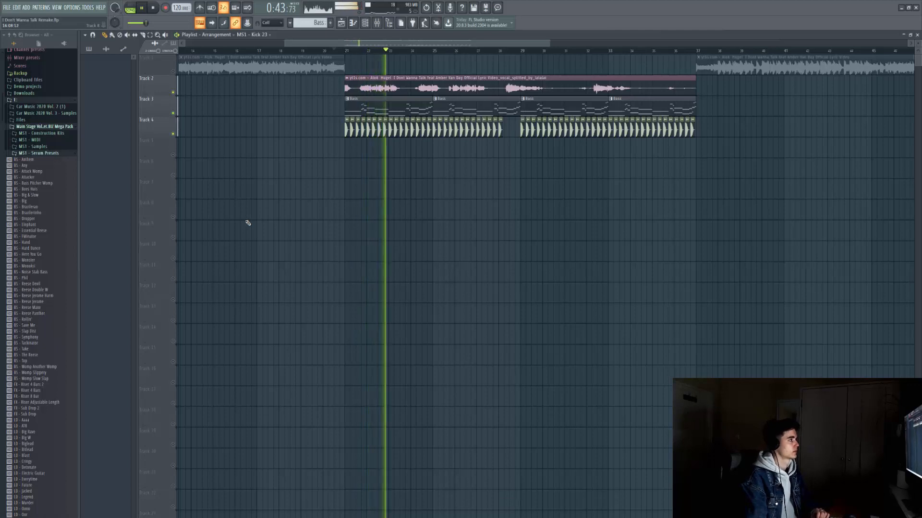
pyautogui.press('space')
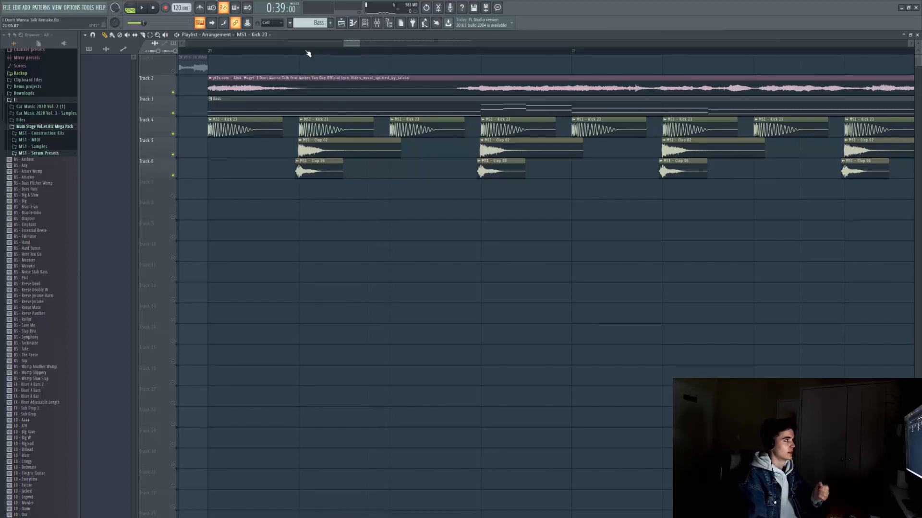
pyautogui.scroll(4, 308, 54)
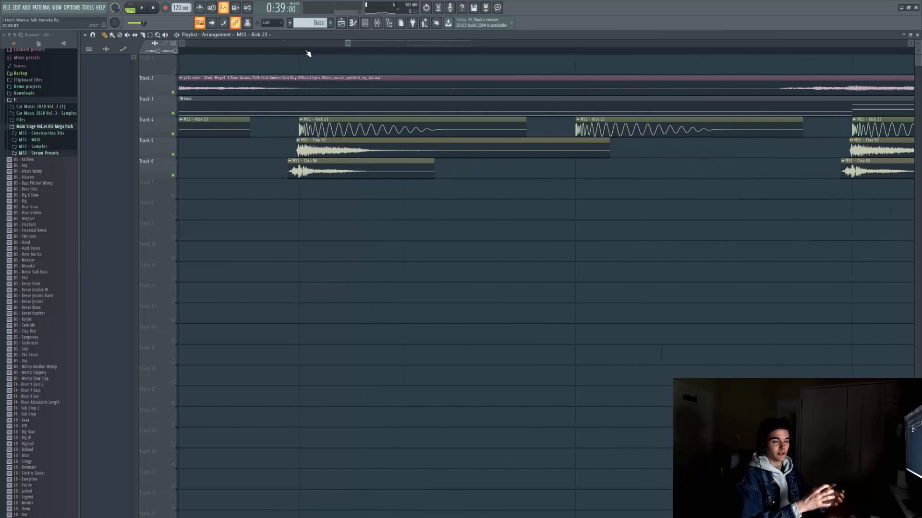
pyautogui.press('space')
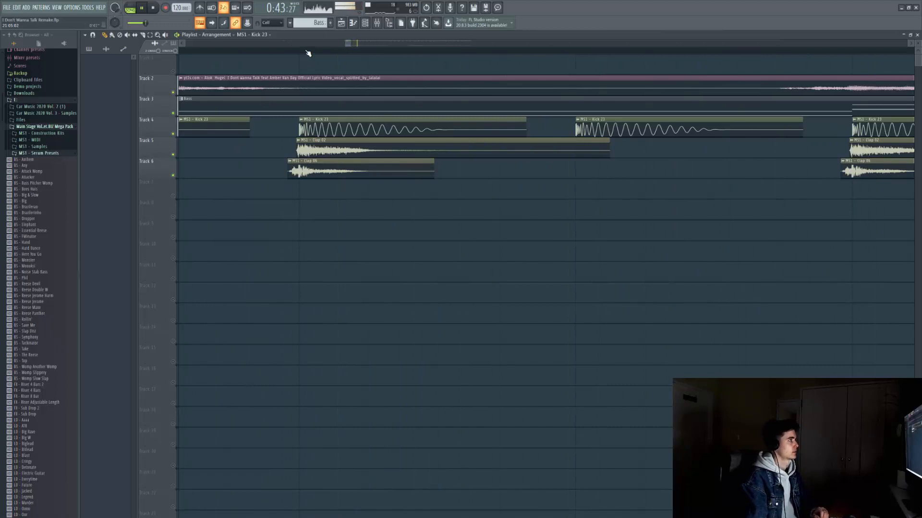
pyautogui.press('space')
pyautogui.scroll(-4, 355, 51)
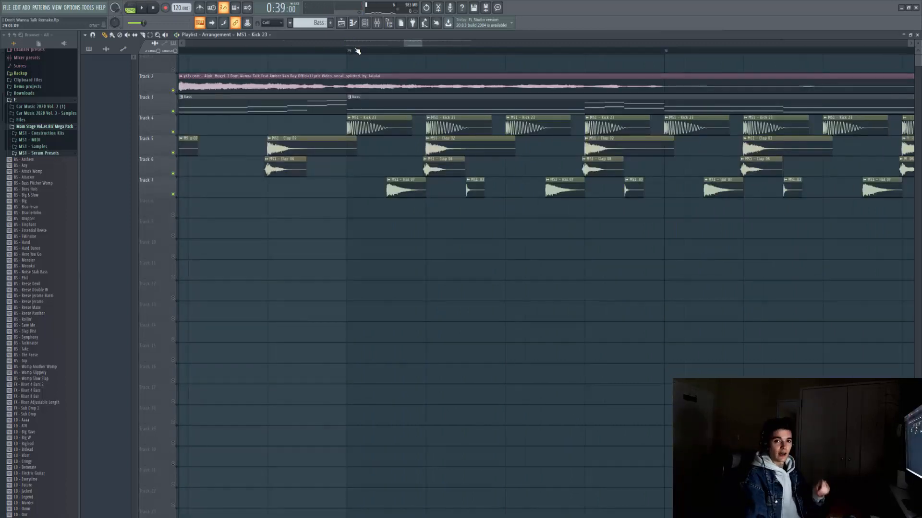
# Move the playback position to bar 29, inspect the hat clips on Track 7 up close, and play them.
pyautogui.click(350, 51)
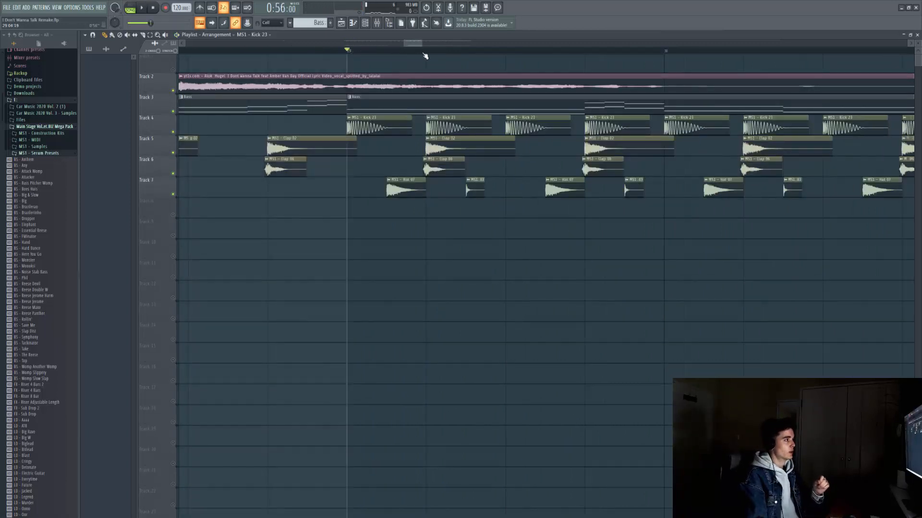
pyautogui.scroll(3, 425, 56)
pyautogui.scroll(2, 425, 56)
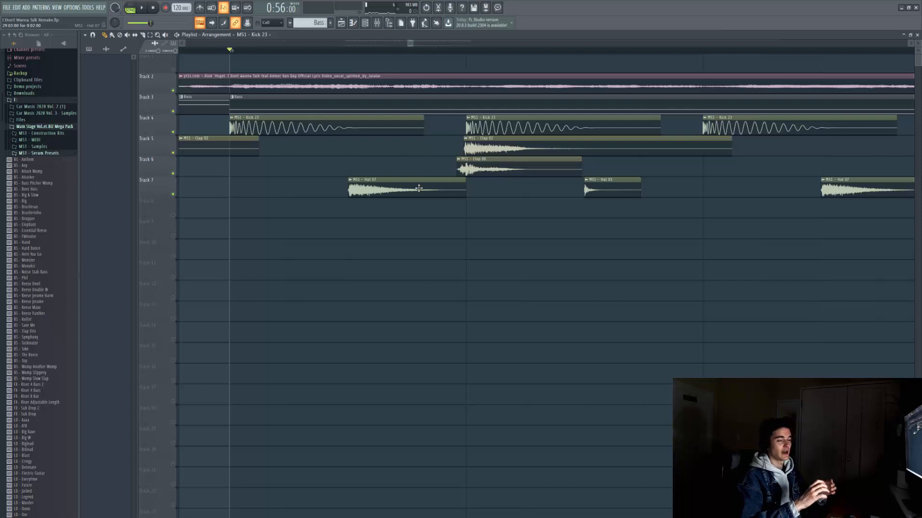
pyautogui.press('space')
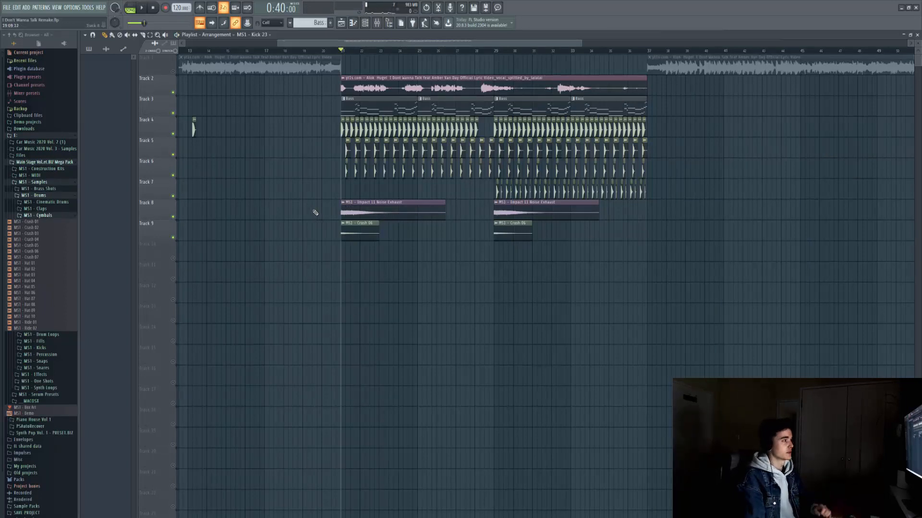
# Play the drop from bar 21 with the impact and crash clips on Tracks 8 and 9.
pyautogui.press('space')
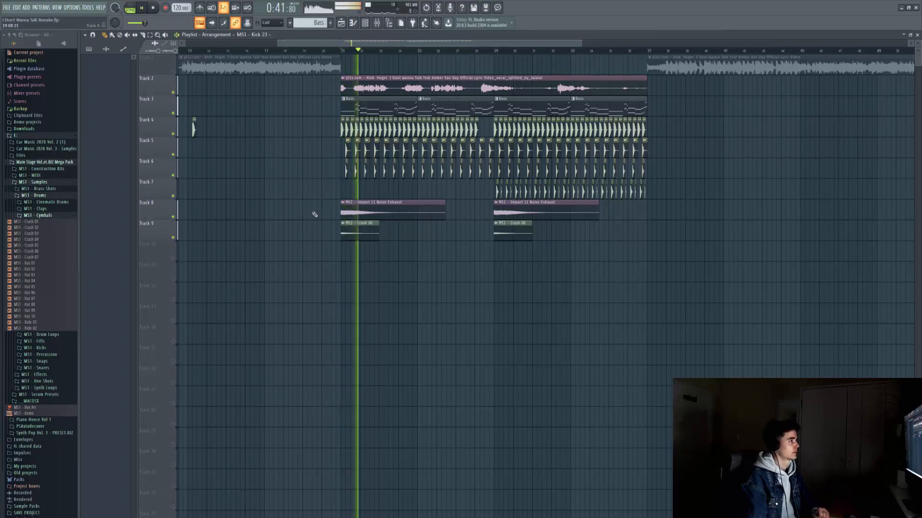
pyautogui.press('space')
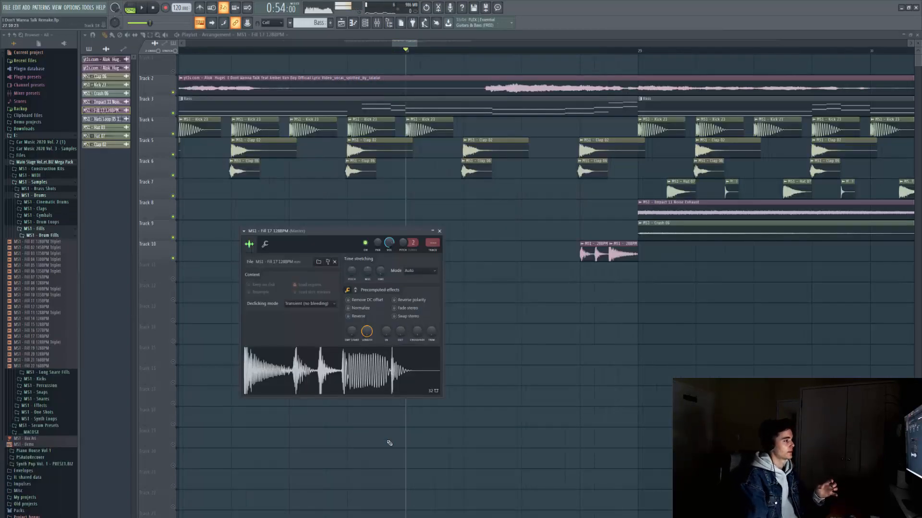
# Close the Fill 17 sample settings, and inspect and play the drum fill on Track 10 leading into bar 29.
pyautogui.rightClick(598, 253)
pyautogui.click(581, 244)
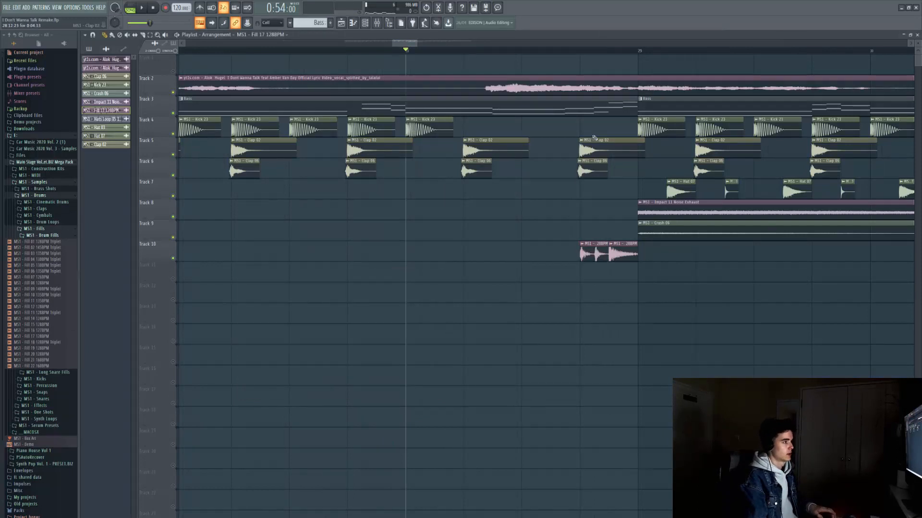
pyautogui.scroll(3, 620, 52)
pyautogui.scroll(1, 620, 51)
pyautogui.press('space')
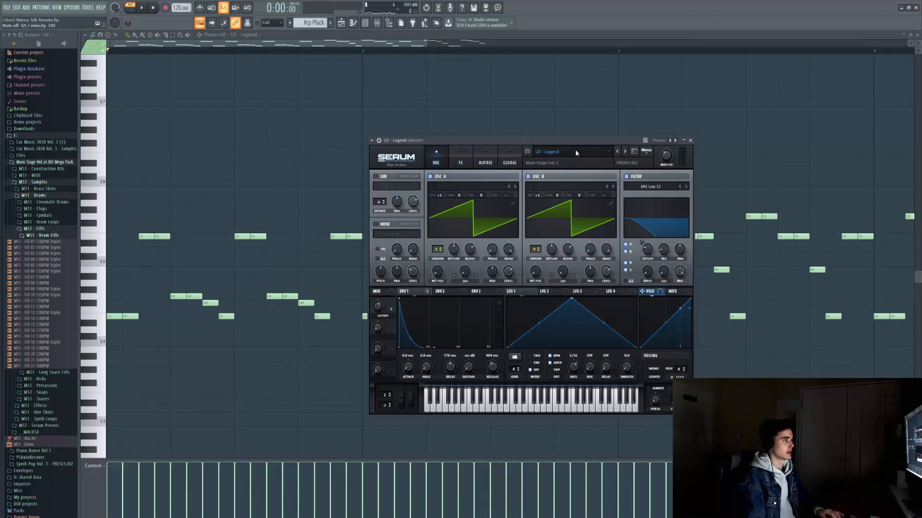
# Close the LD - Legend Serum window and play the Arp Pluck pattern in the piano roll.
pyautogui.press('t')
pyautogui.press('b')
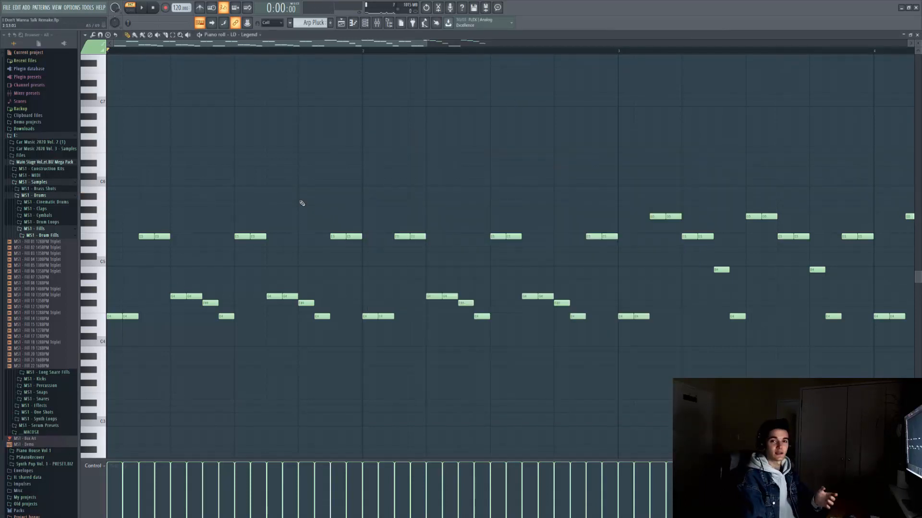
pyautogui.press('space')
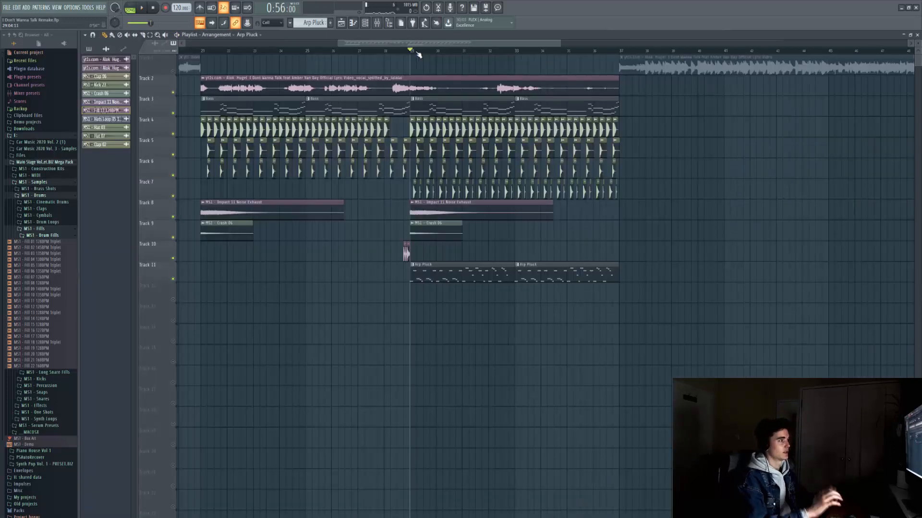
# Play the drop from bar 29 with the Arp Pluck clips, and play the original track from bar 13 into the remade drop.
pyautogui.press('space')
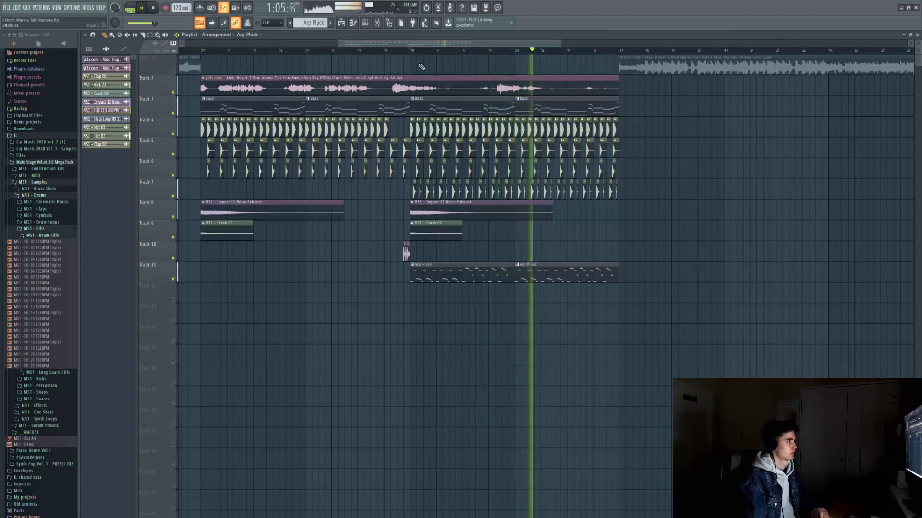
pyautogui.press('space')
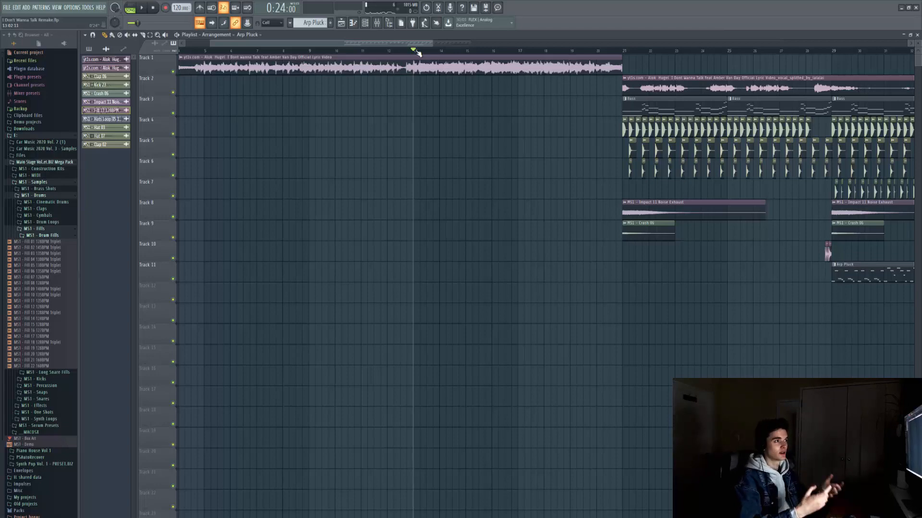
pyautogui.press('space')
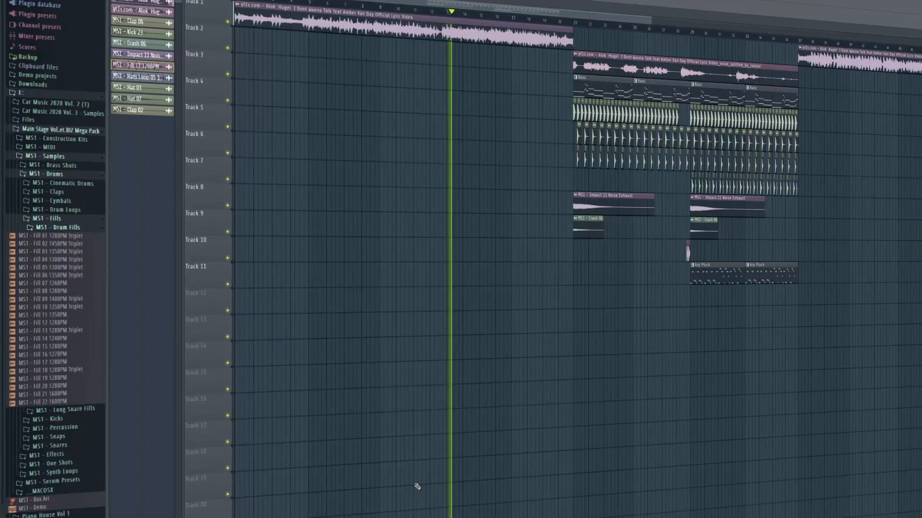